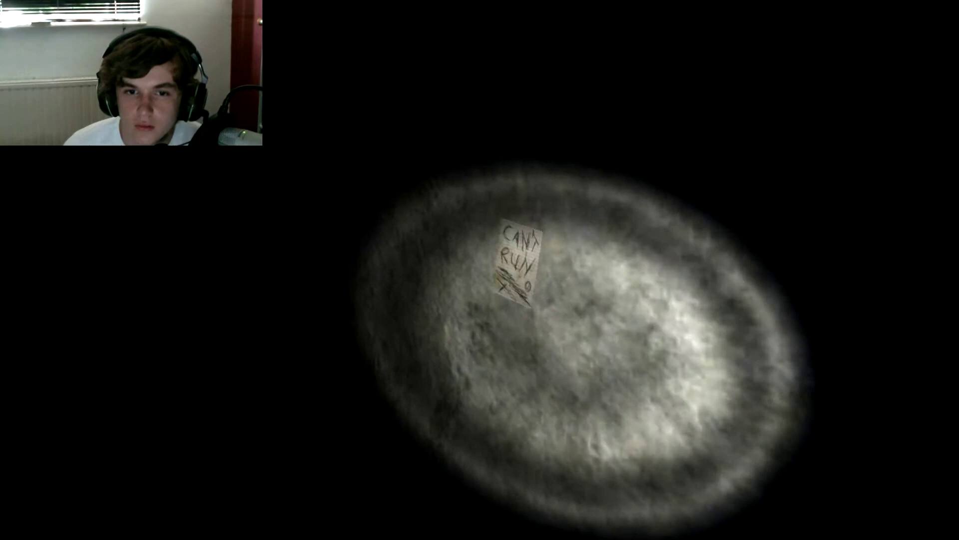
pyautogui.click(527, 274)
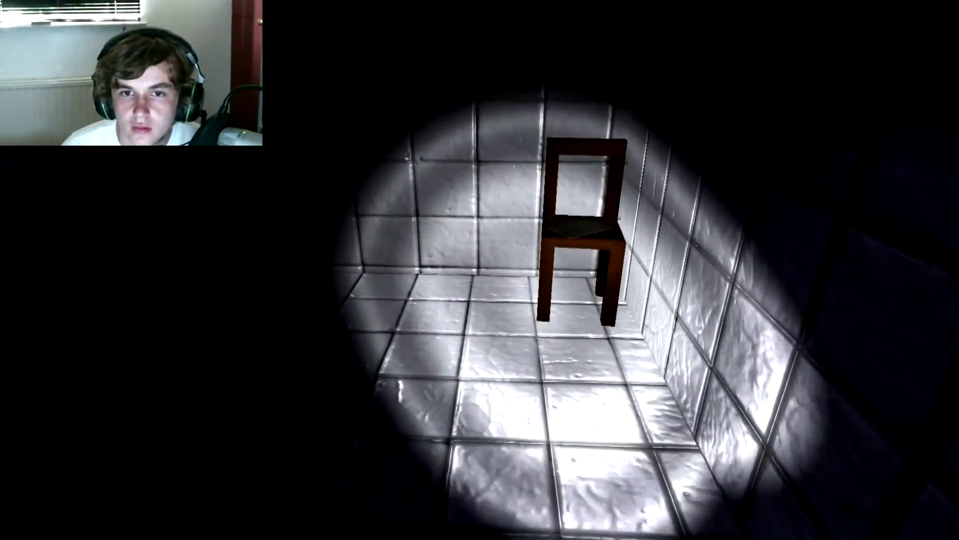
pyautogui.press('e')
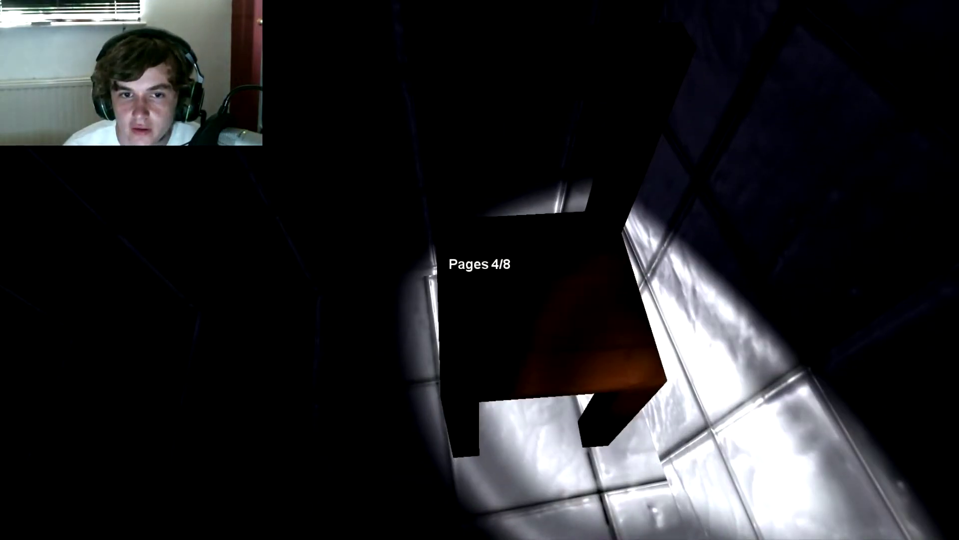